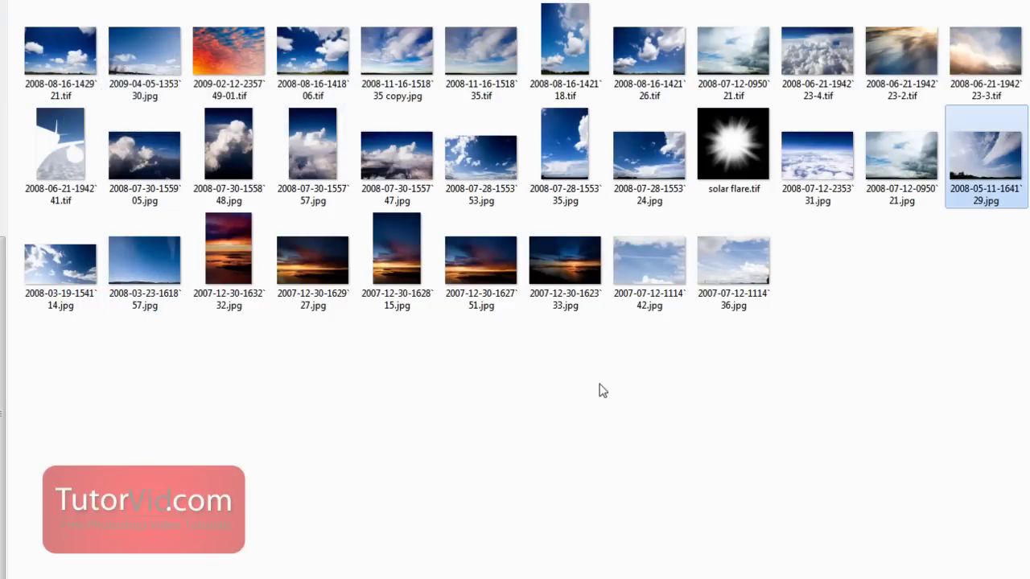
click(405, 443)
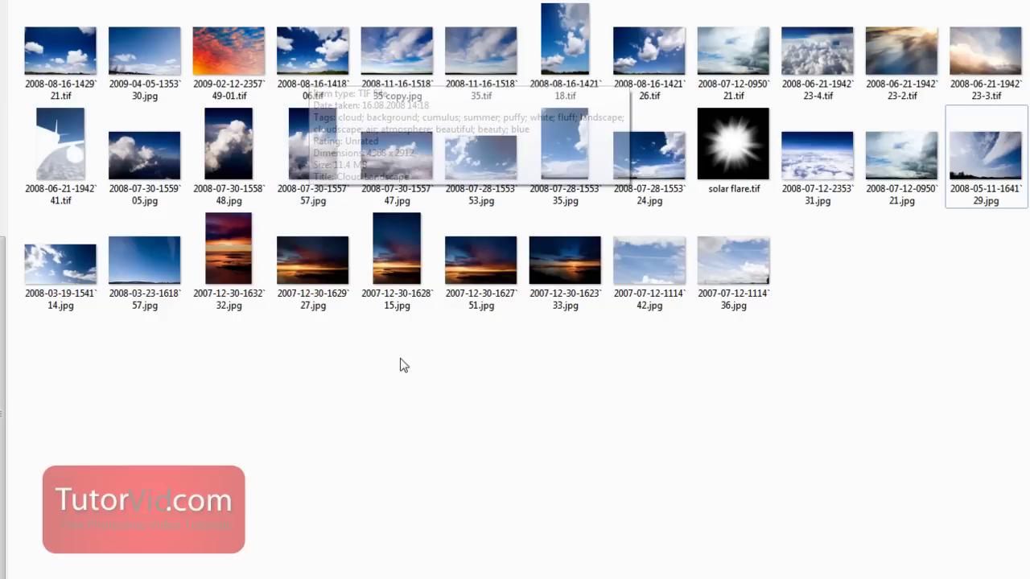
drag(316, 55, 567, 418)
drag(733, 503, 161, 420)
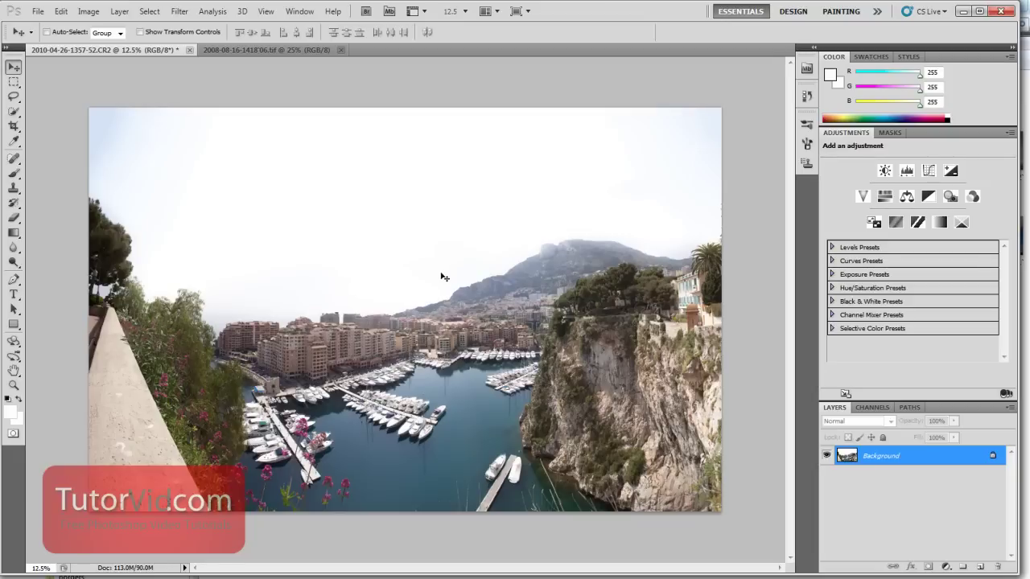
Select and copy the entire cloudy sky image from its own document
drag(442, 277, 431, 338)
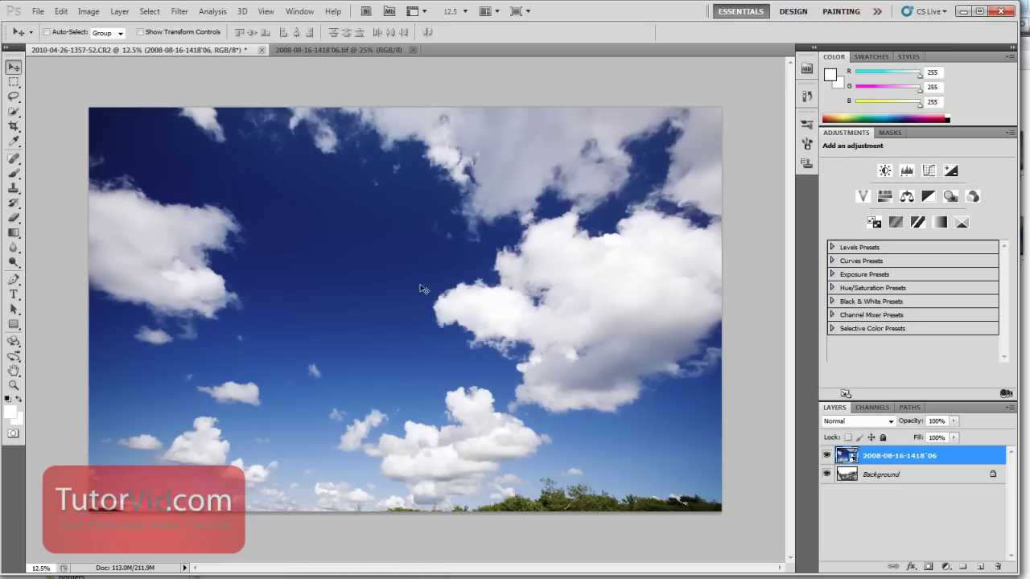
click(354, 50)
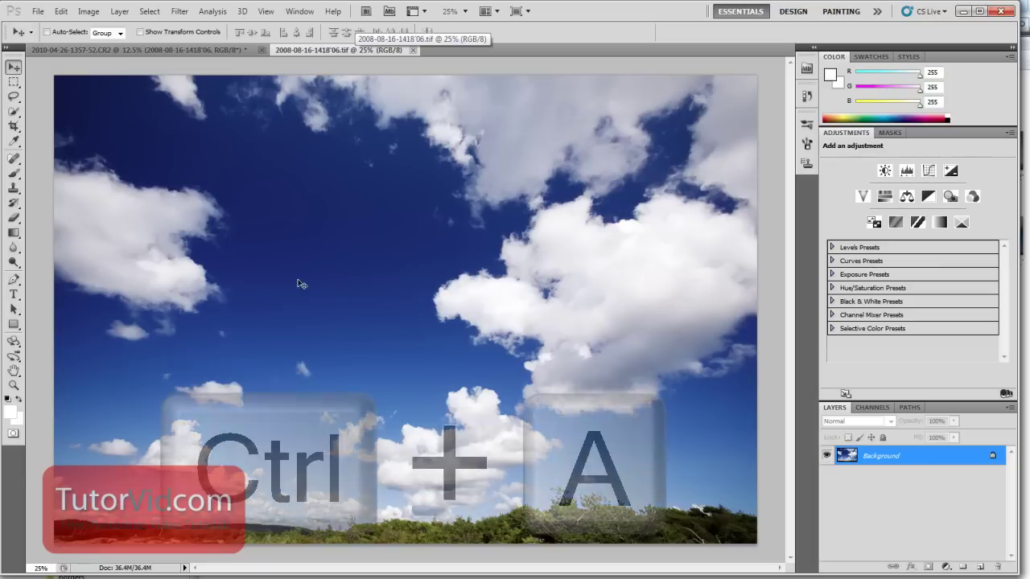
key(ctrl+a)
key(ctrl+c)
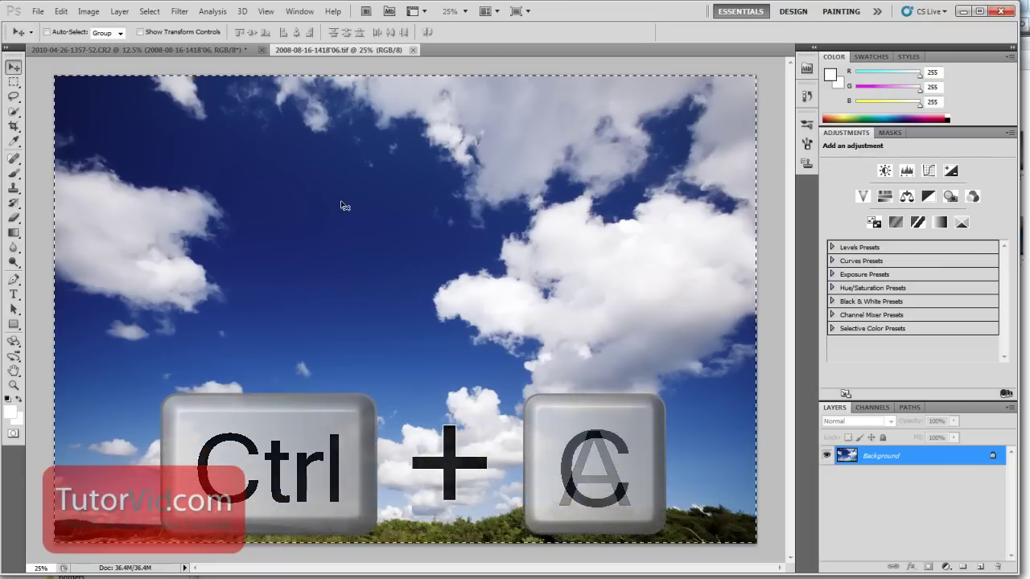
Paste the sky into the harbour document as Layer 1, accepting the profile conversion
click(225, 50)
key(ctrl+v)
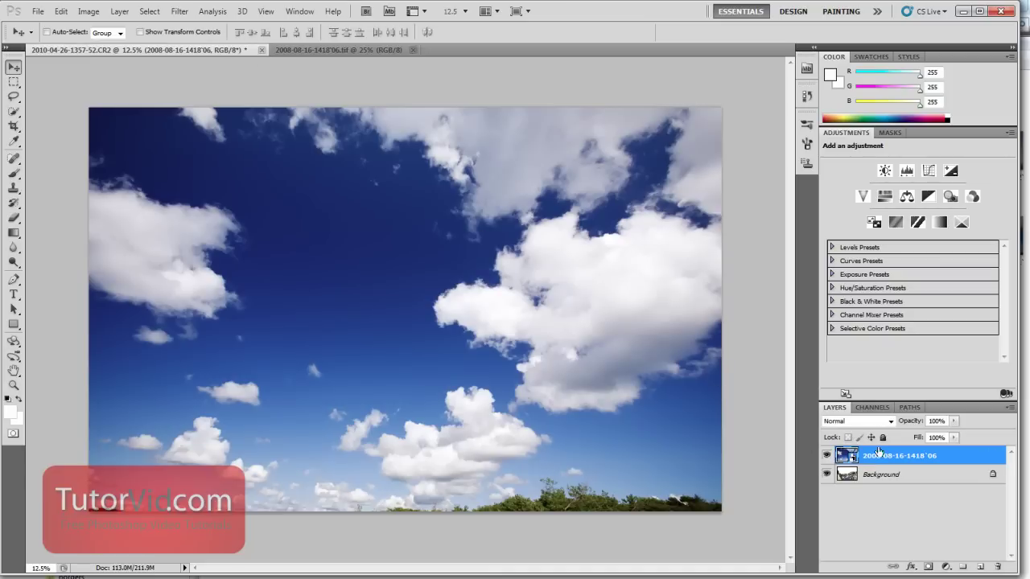
drag(885, 455, 999, 566)
key(ctrl+v)
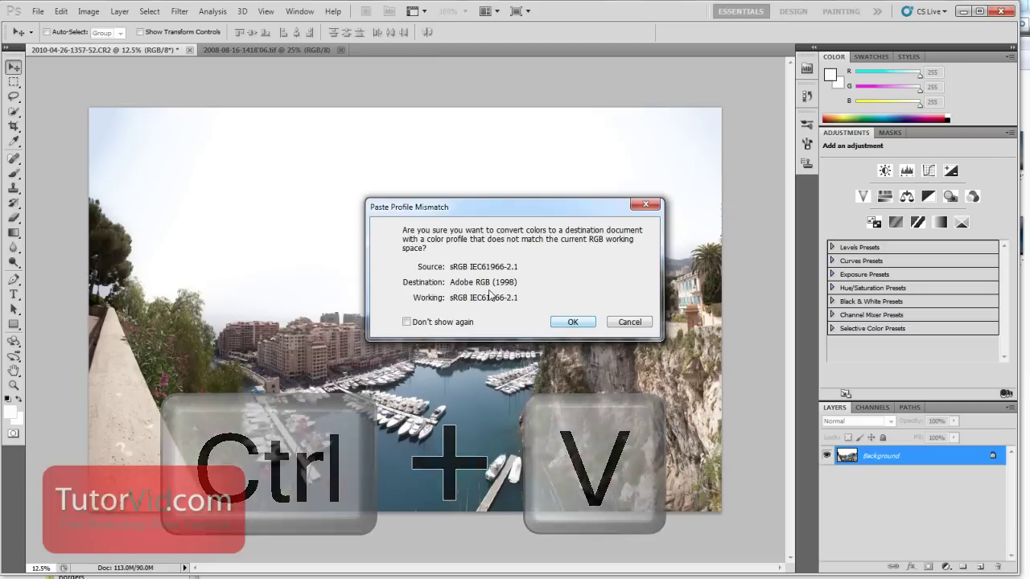
click(572, 322)
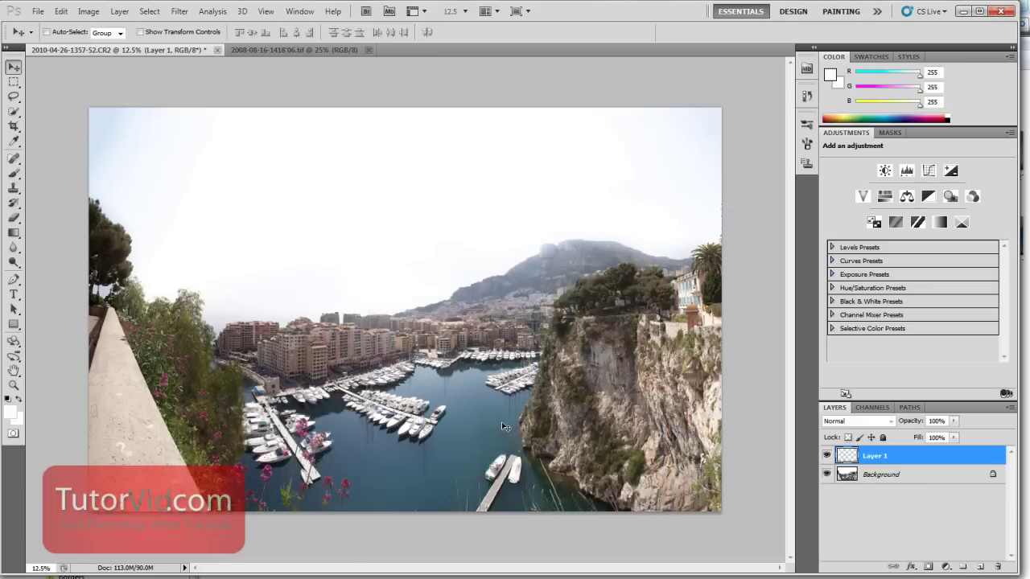
Scale the sky layer to about 131.21% and move it over the harbour photo's top
drag(461, 399, 339, 307)
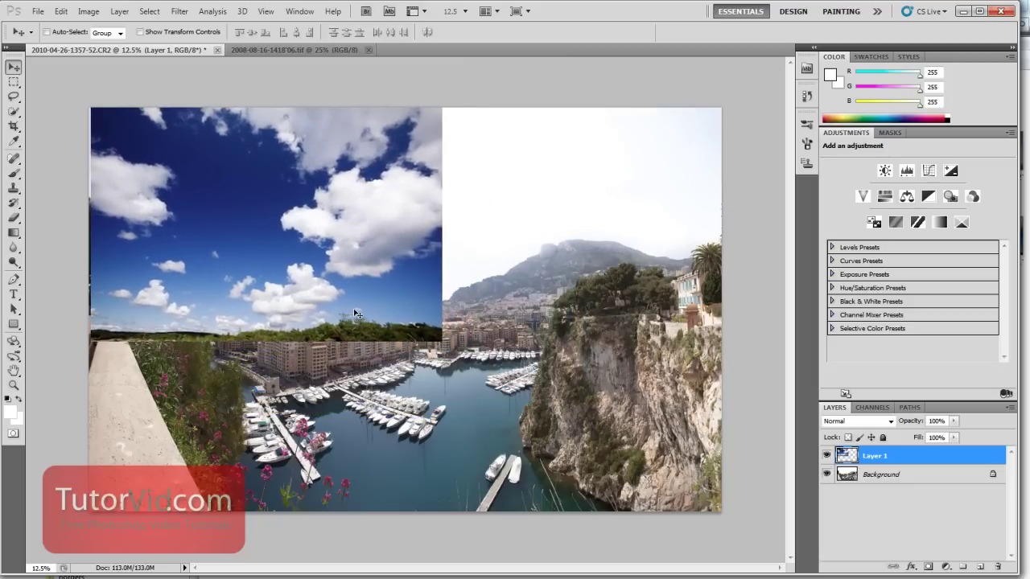
drag(349, 343, 351, 319)
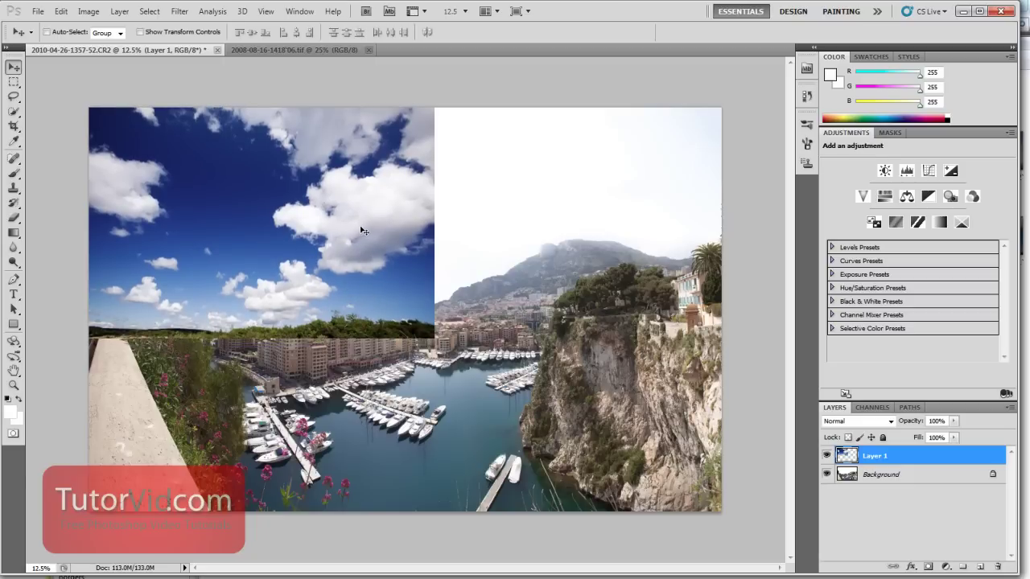
key(ctrl+t)
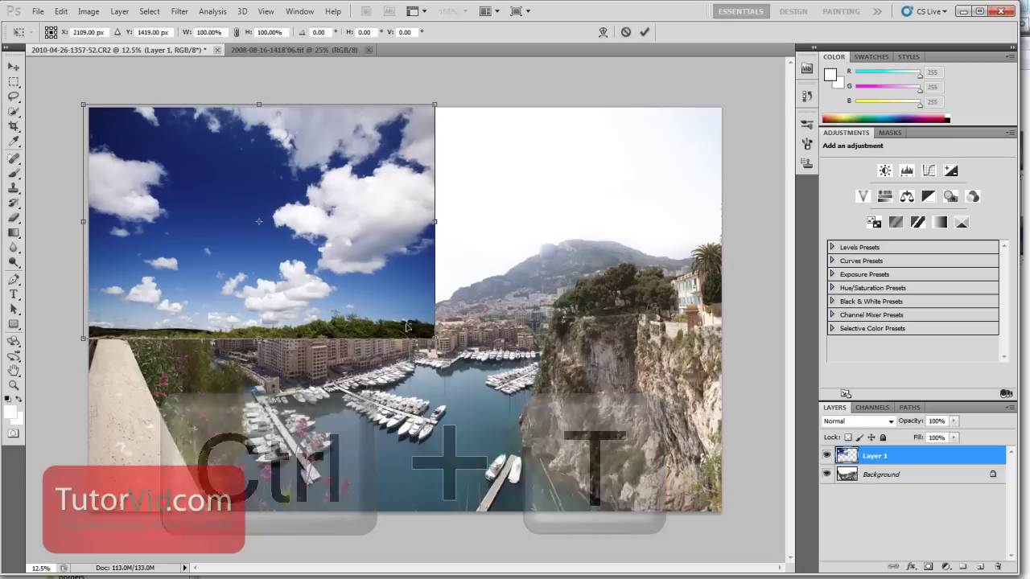
drag(435, 339, 700, 561)
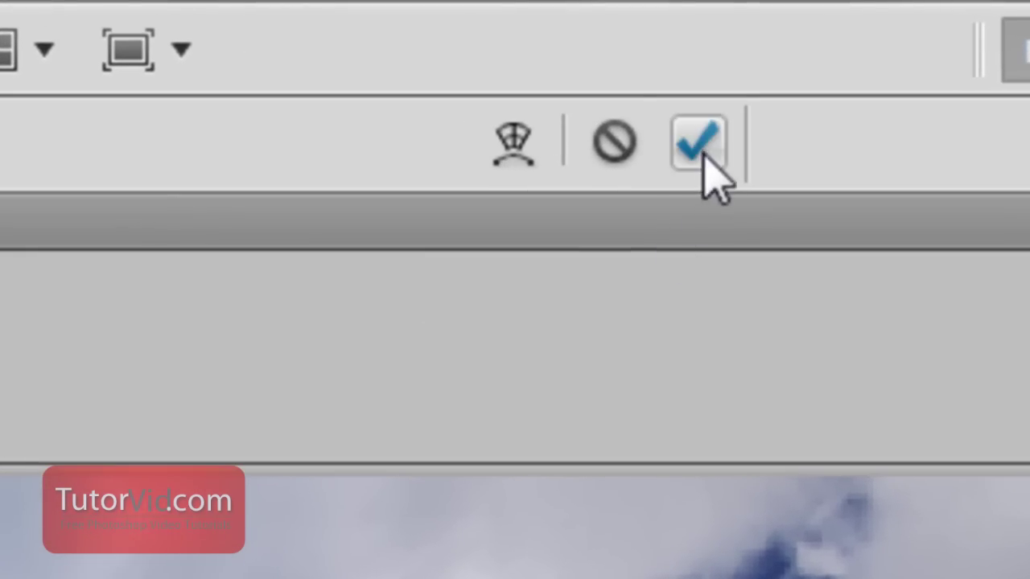
click(643, 32)
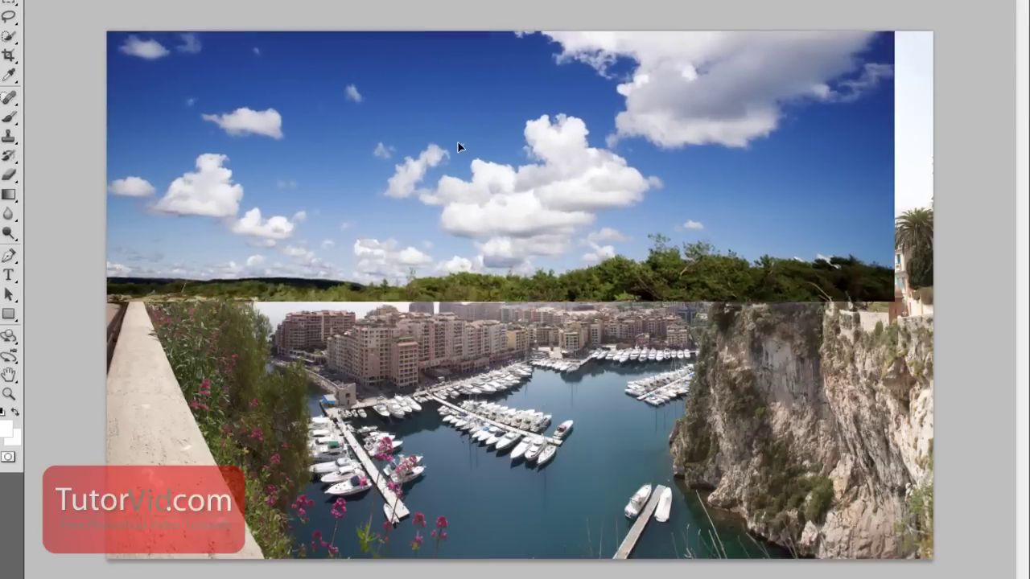
drag(457, 147, 510, 133)
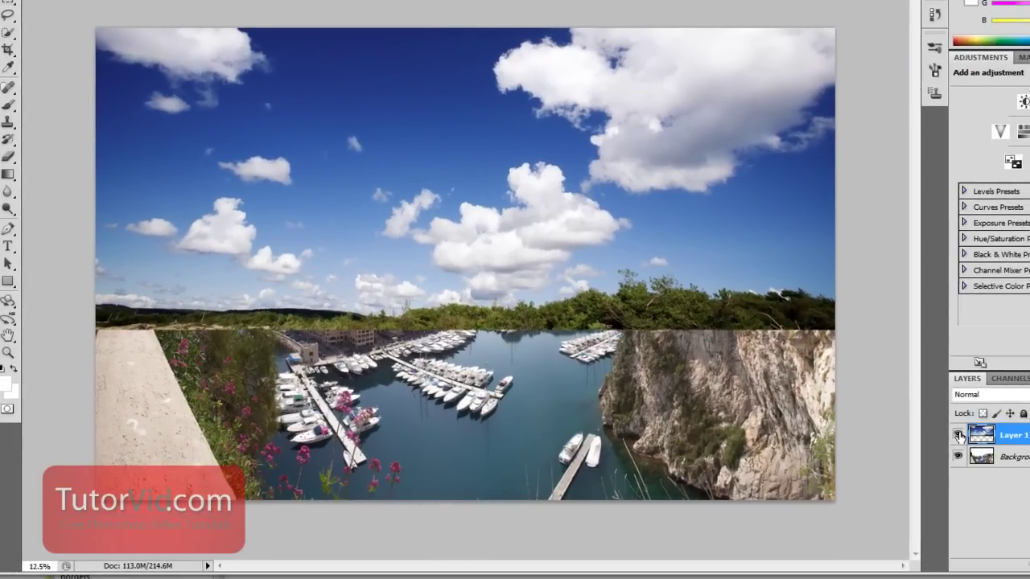
Add an inverted, fully black layer mask to Layer 1 so the original sky shows
click(958, 435)
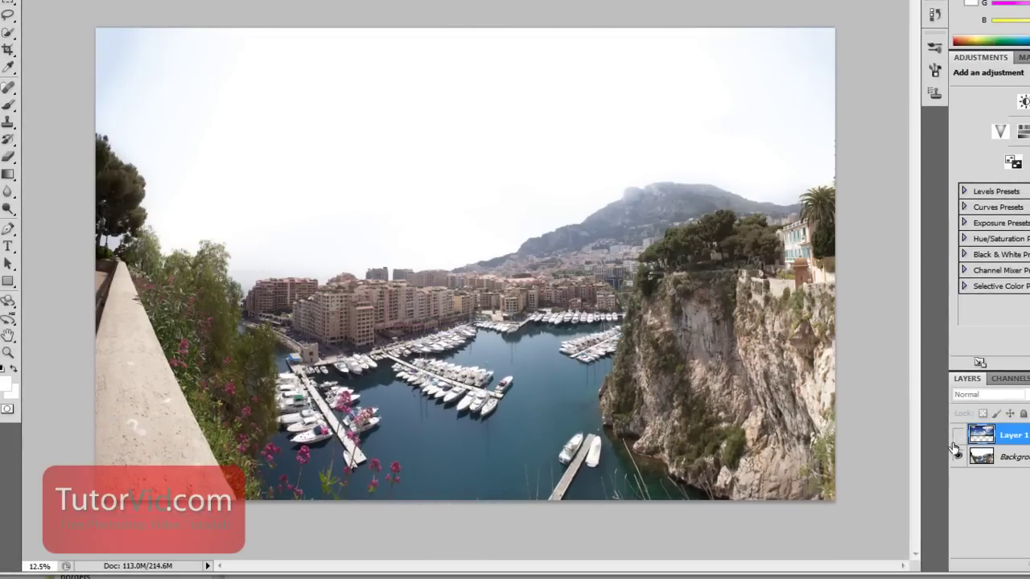
click(958, 436)
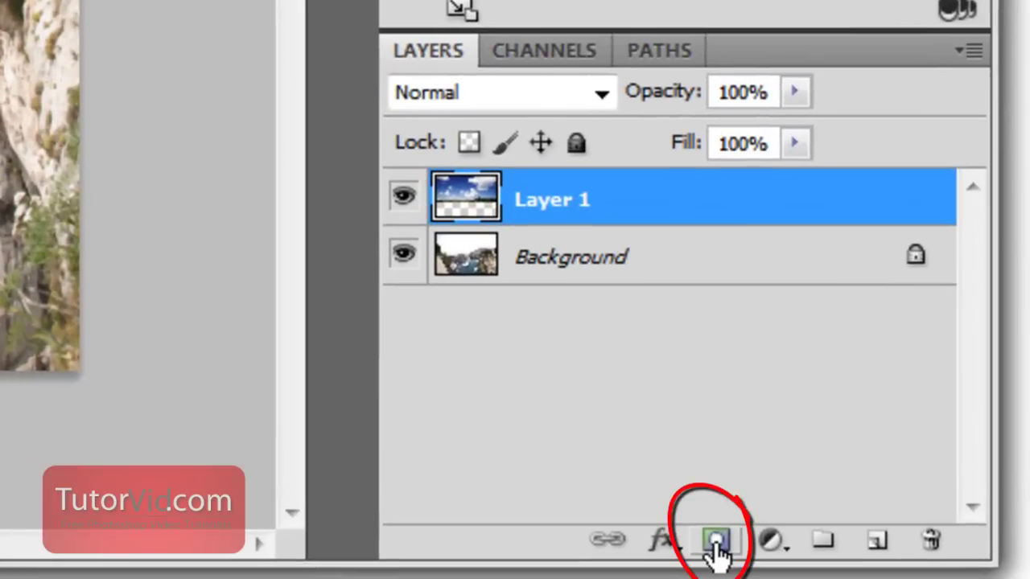
click(716, 541)
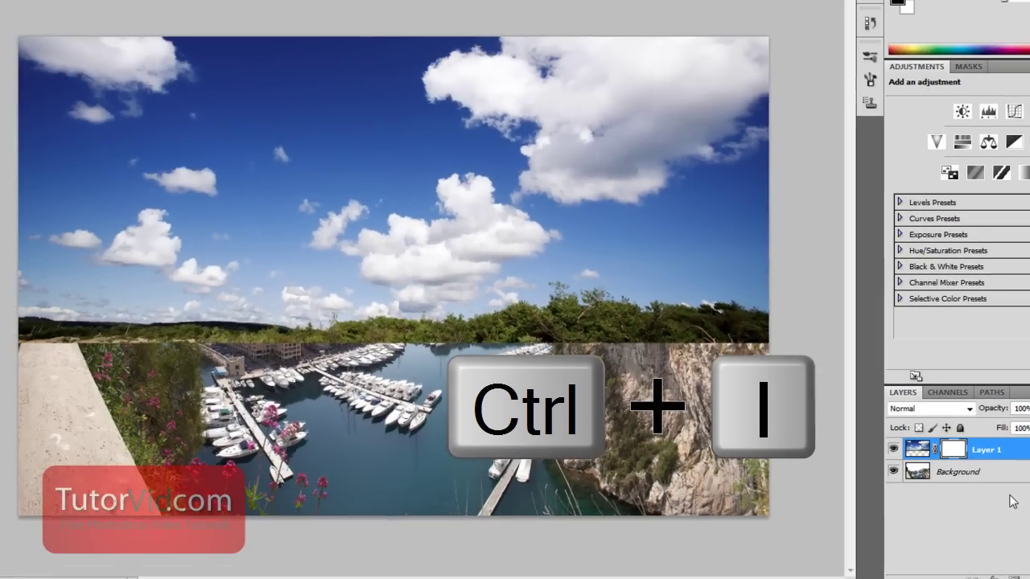
key(ctrl+i)
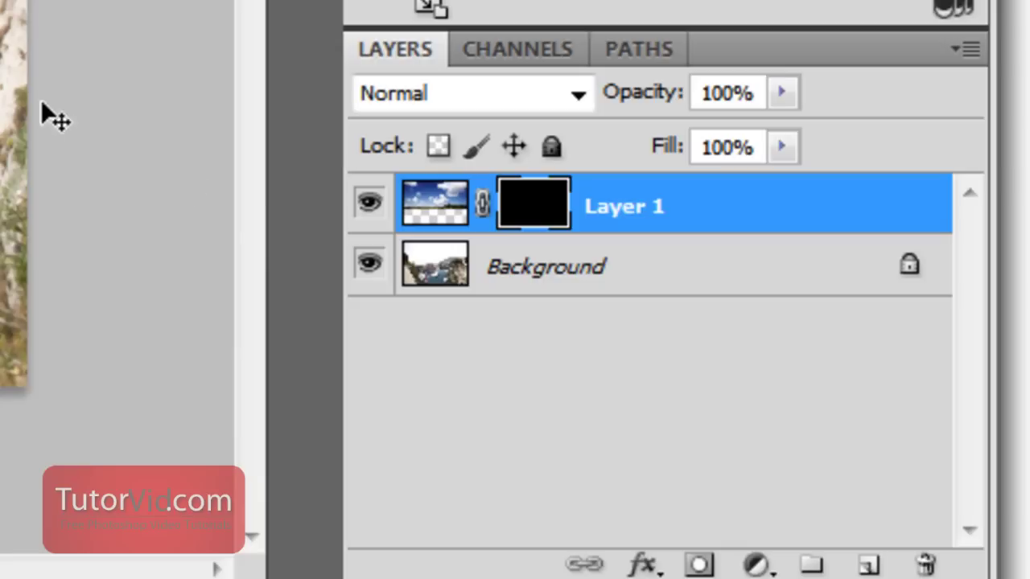
click(594, 277)
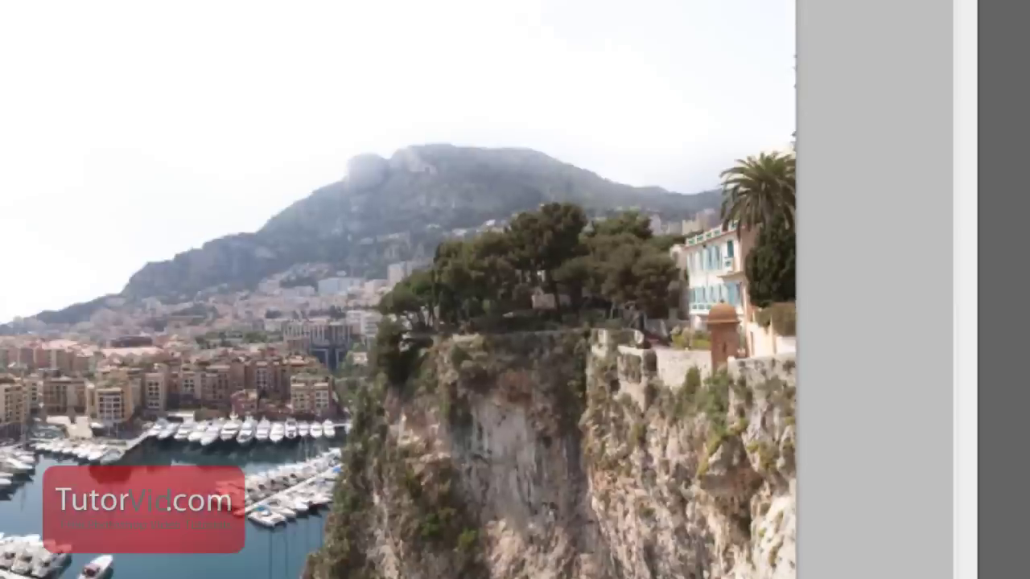
Select the washed-out white sky with Color Range, sampling it at Fuzziness about 76
click(129, 21)
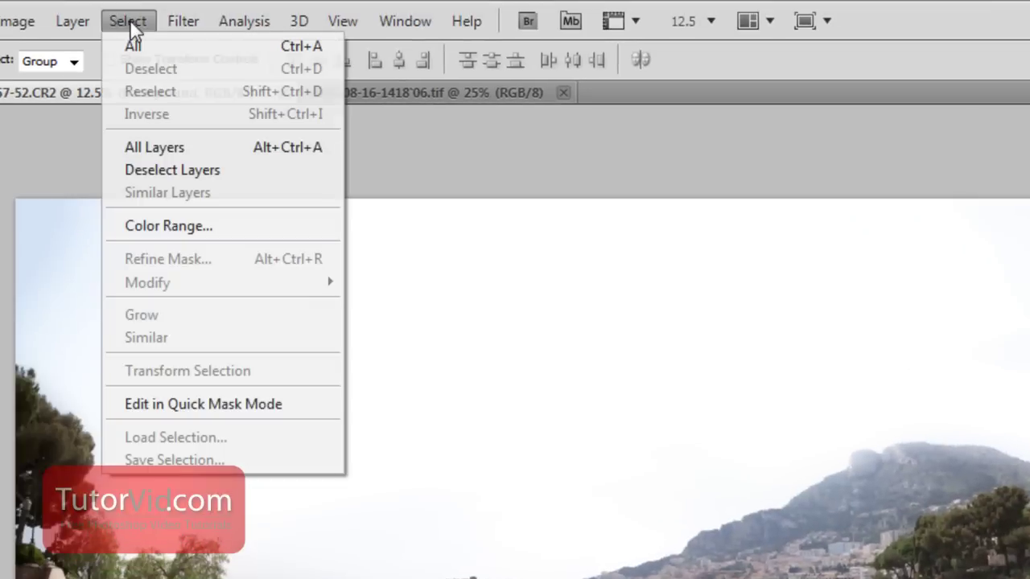
click(221, 225)
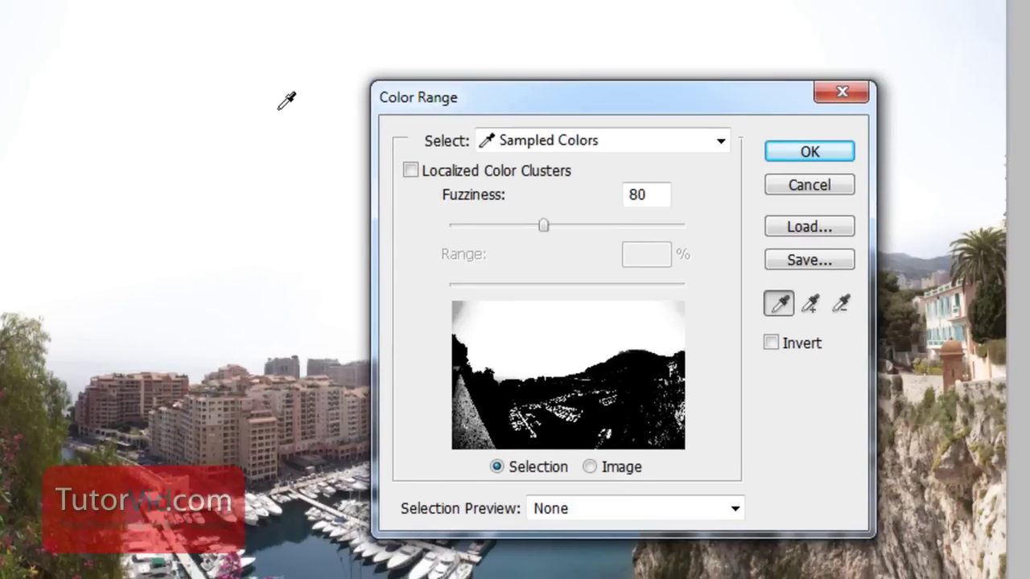
drag(59, 93, 327, 96)
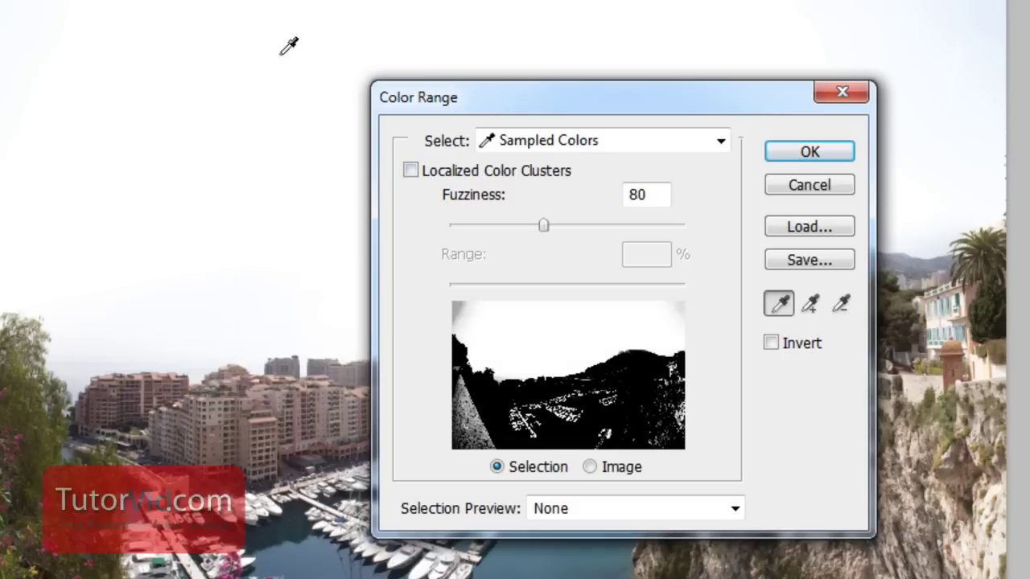
drag(541, 227, 500, 241)
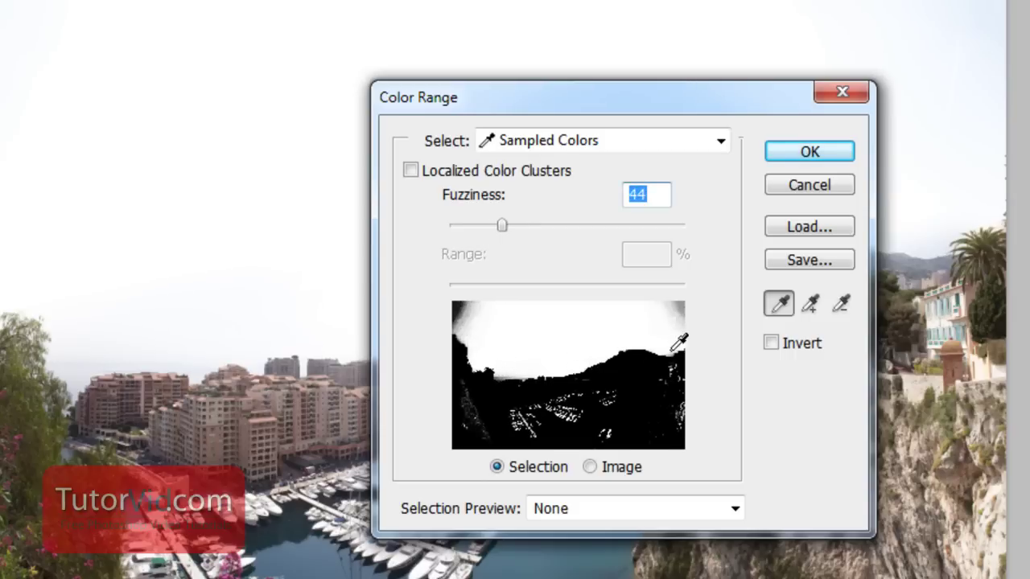
drag(501, 240, 539, 229)
click(814, 158)
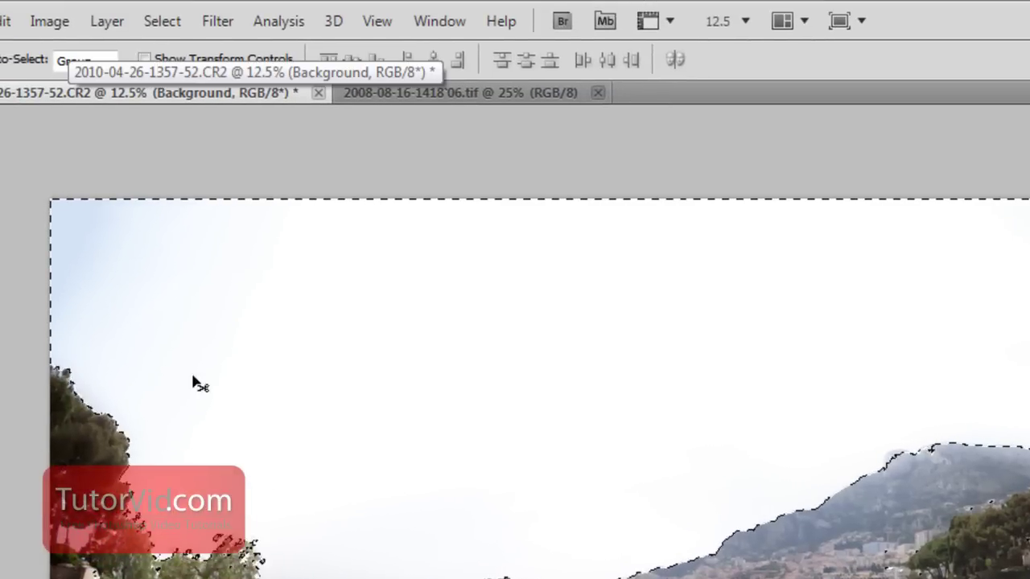
Feather the sky selection by 2 px and target Layer 1's mask
click(160, 22)
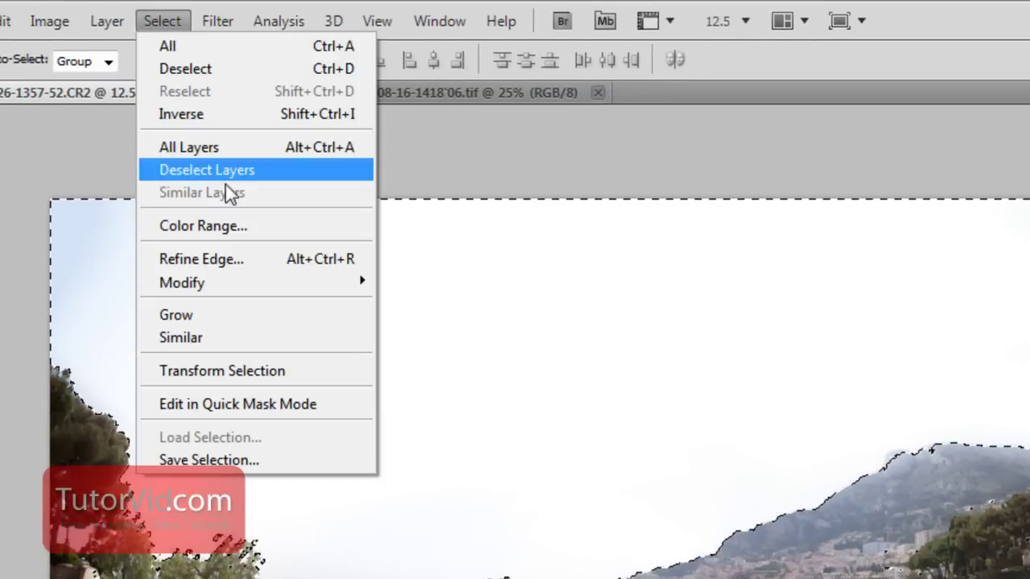
mouse_move(322, 282)
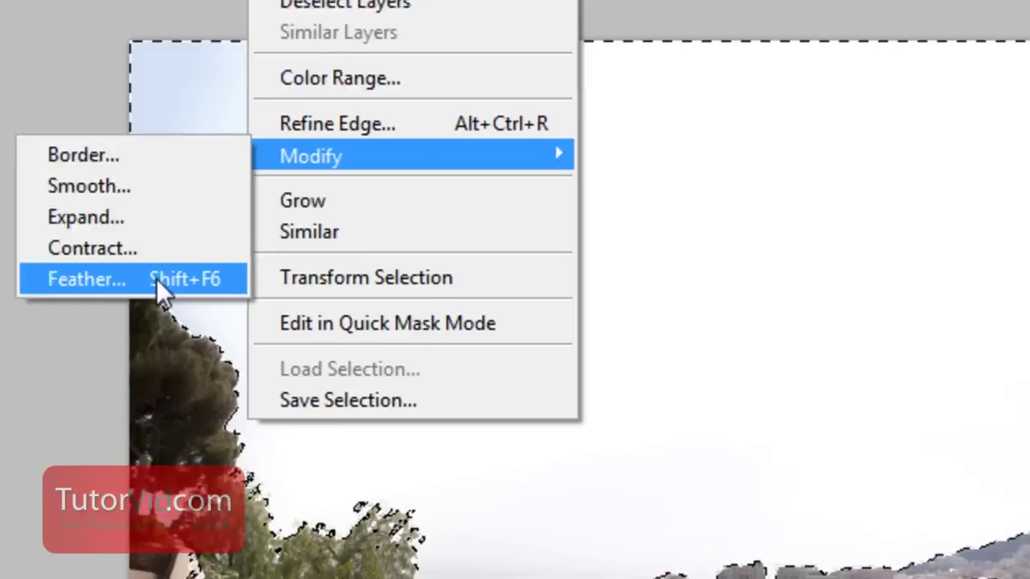
click(245, 294)
text(2)
click(769, 330)
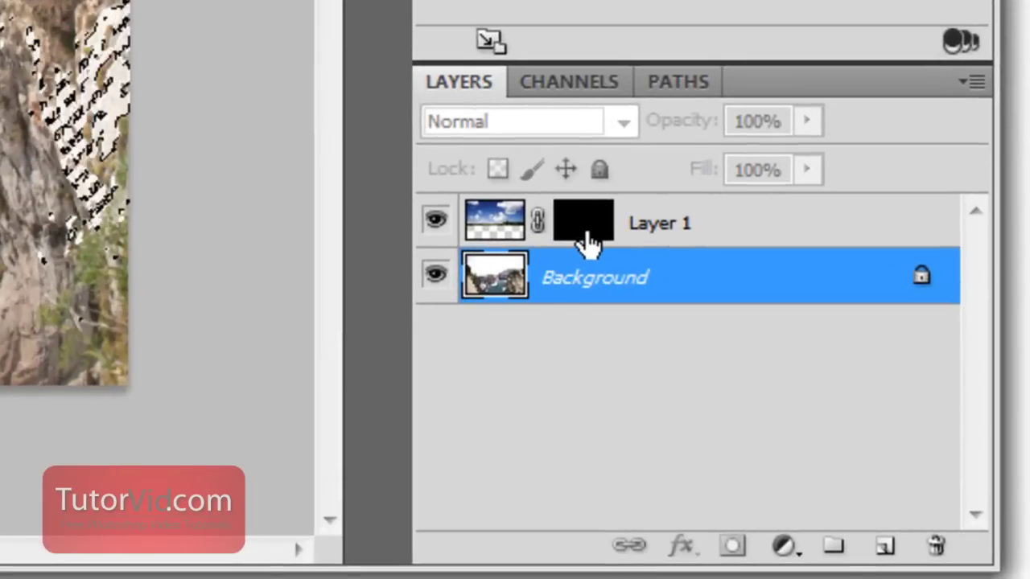
click(594, 232)
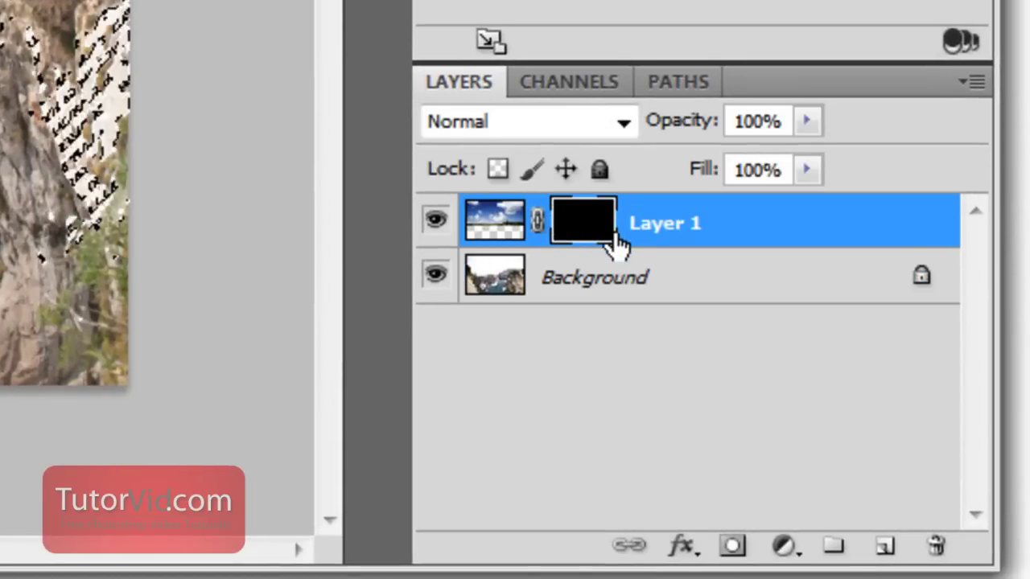
click(491, 235)
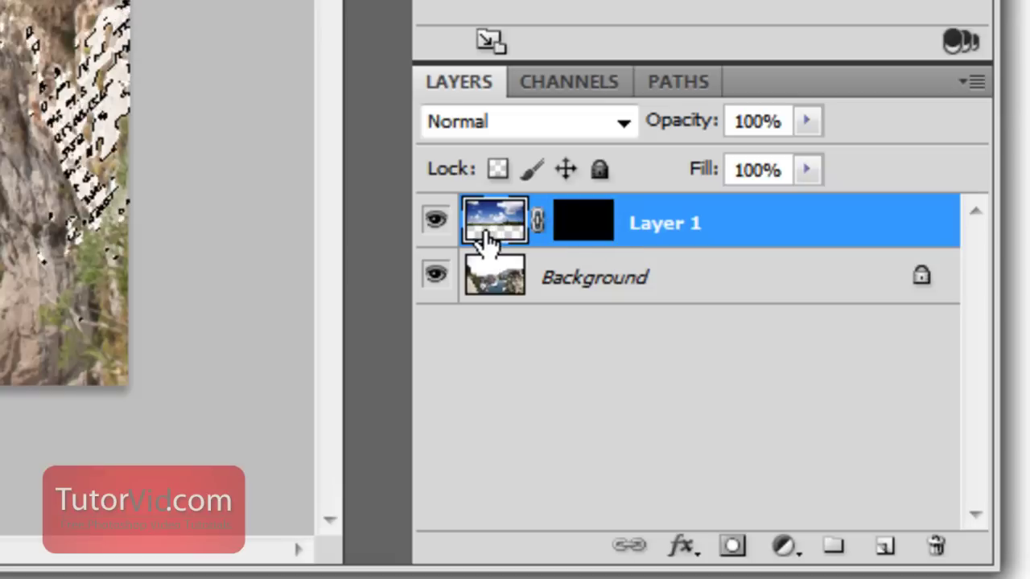
Fade the blue sky in on Layer 1's mask with horizon-upward gradients, then deselect
click(581, 240)
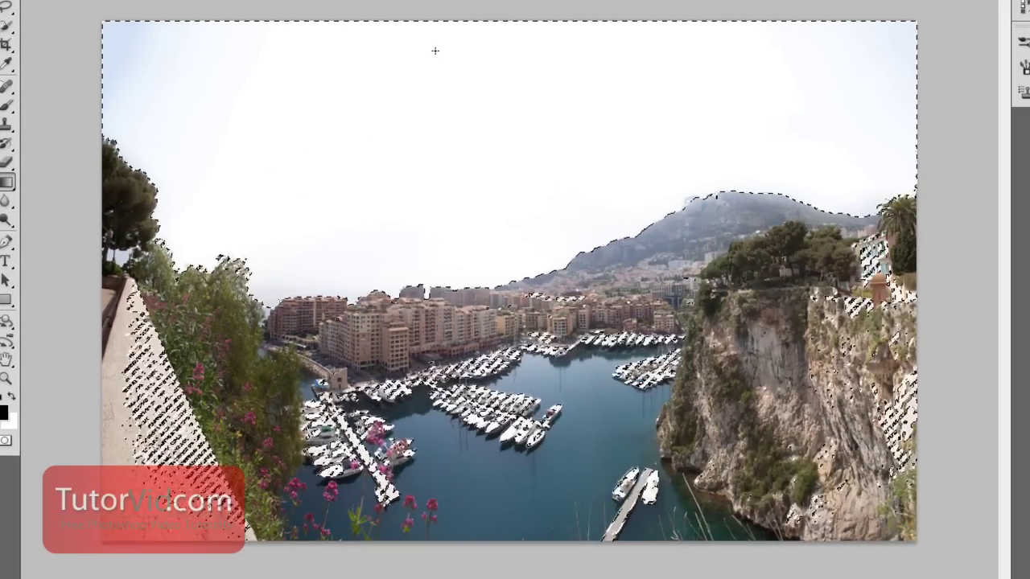
drag(438, 43, 481, 266)
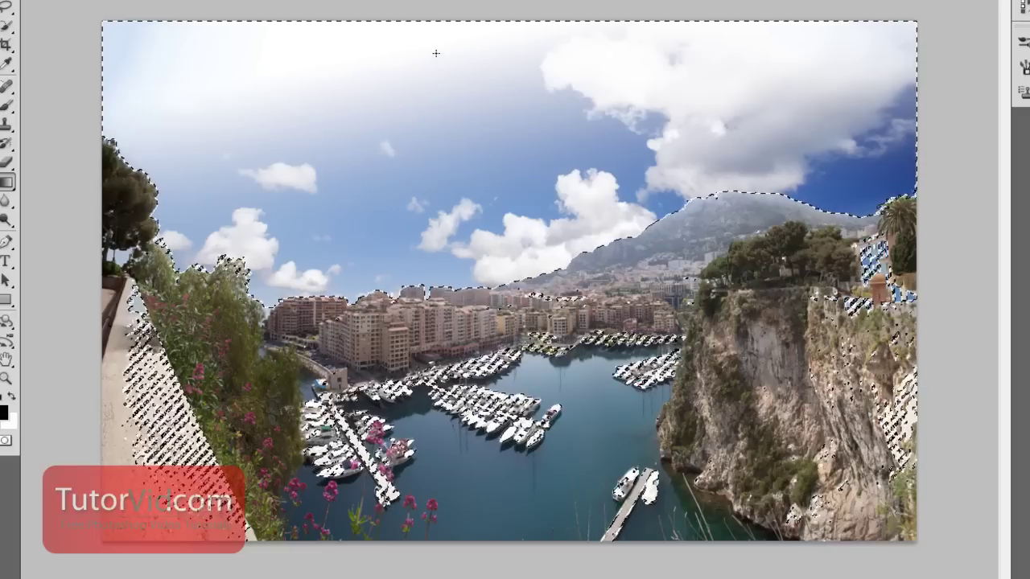
drag(477, 192, 448, 52)
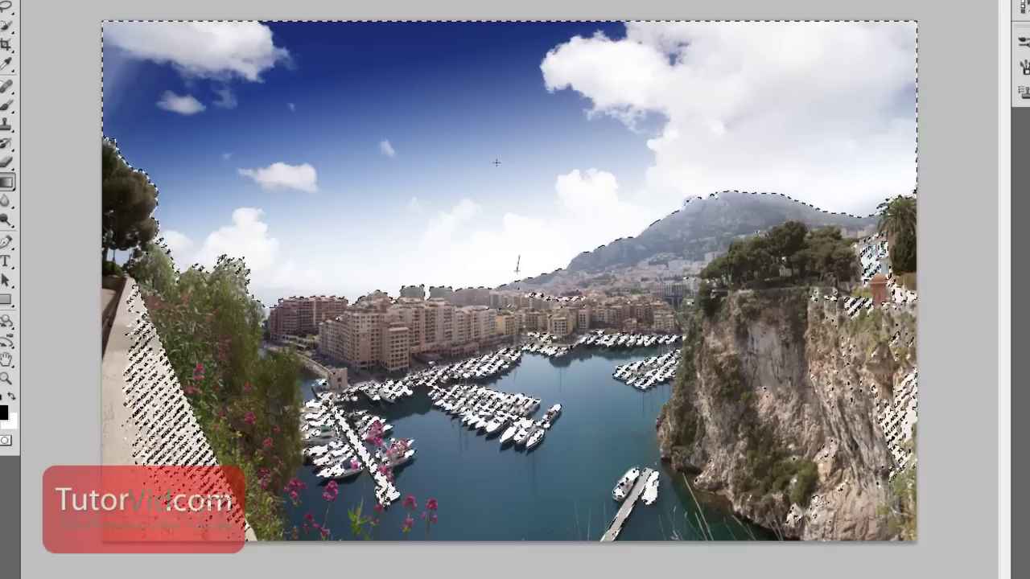
drag(509, 205, 481, 61)
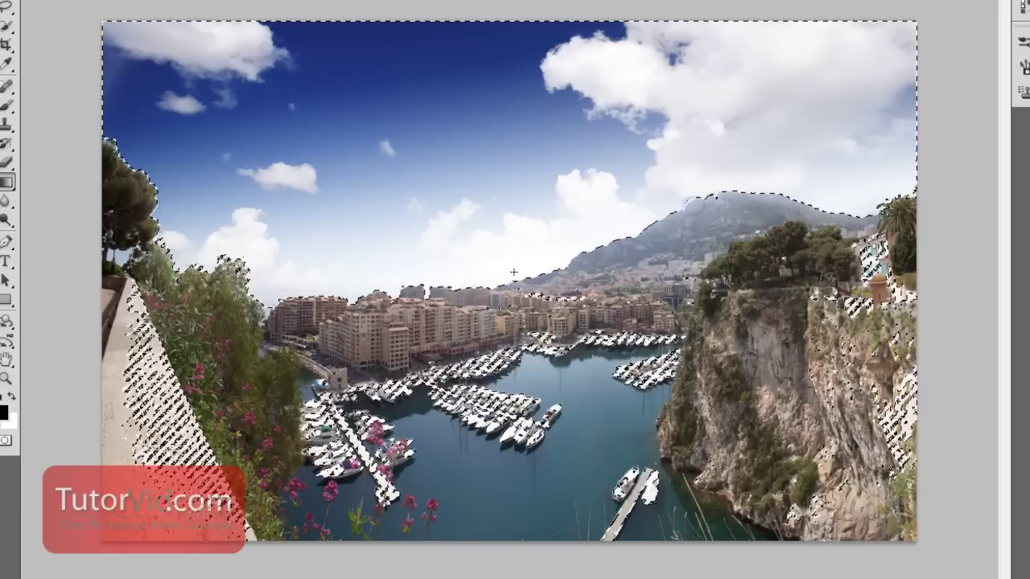
drag(515, 286, 487, 97)
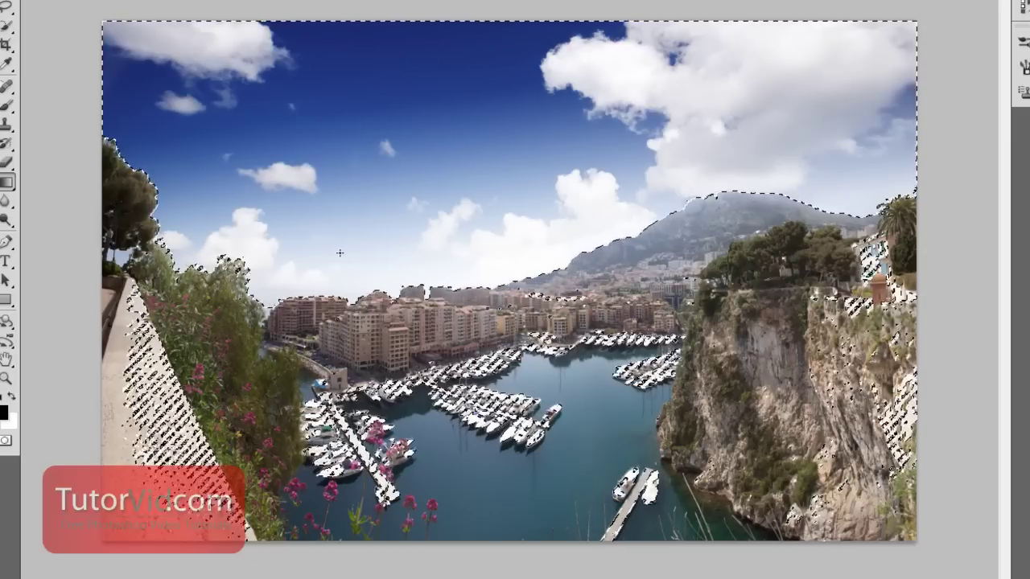
drag(455, 229, 510, 53)
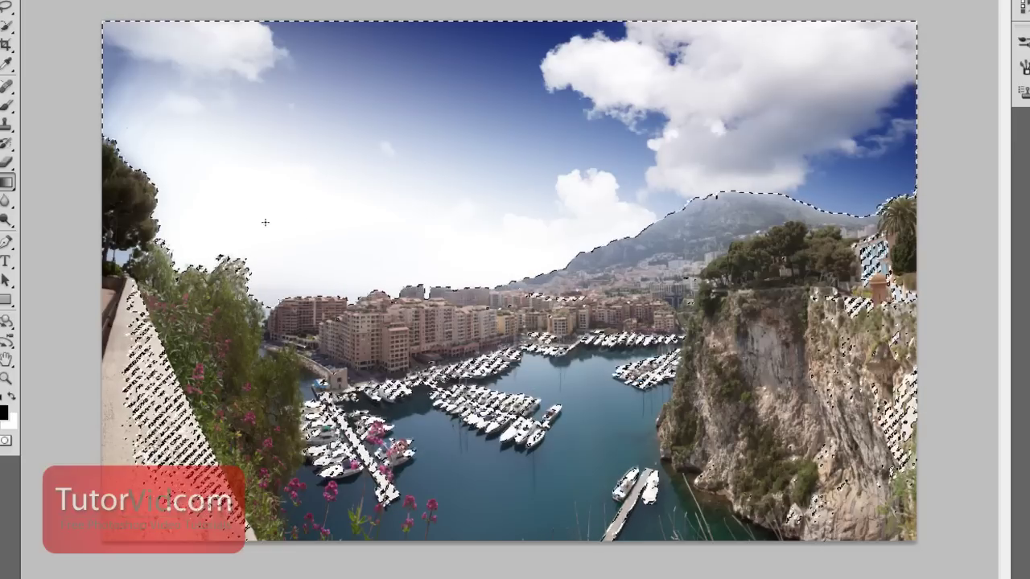
drag(175, 238, 236, 63)
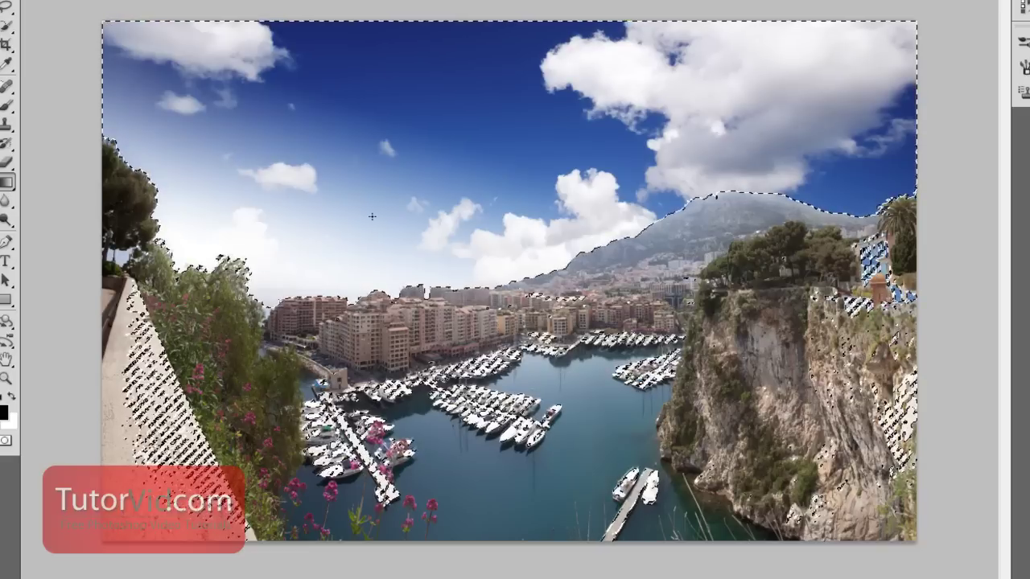
drag(411, 216, 410, 62)
drag(442, 252, 444, 28)
drag(370, 241, 383, 95)
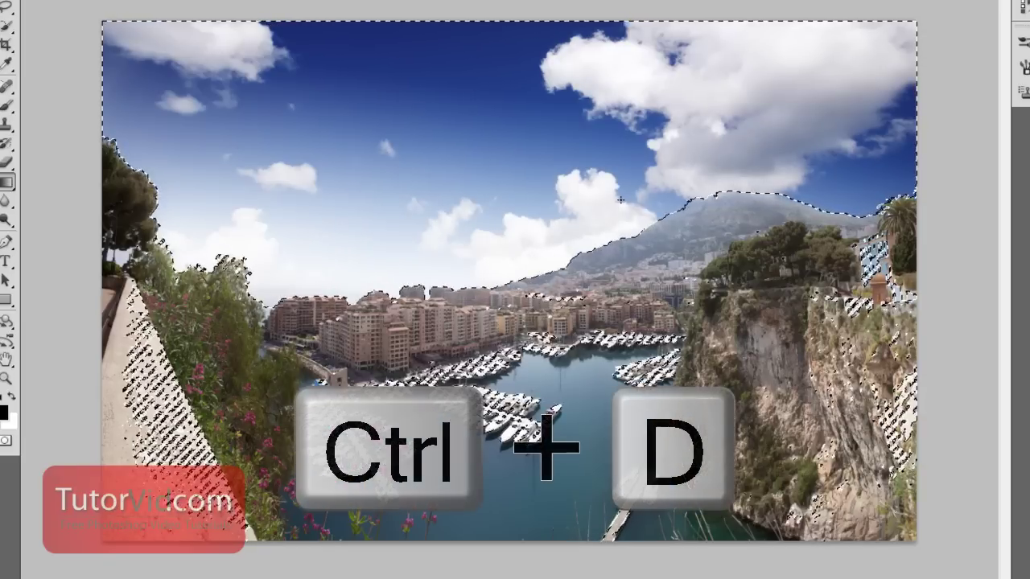
key(ctrl+d)
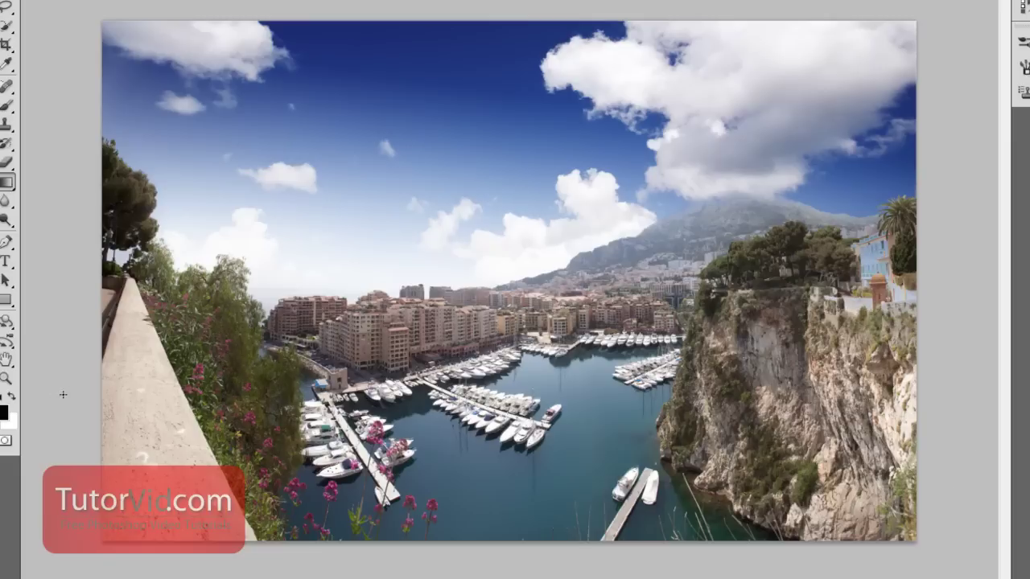
Brush Layer 1's mask off the cliff-top buildings, then toggle the sky layer to compare
key(b)
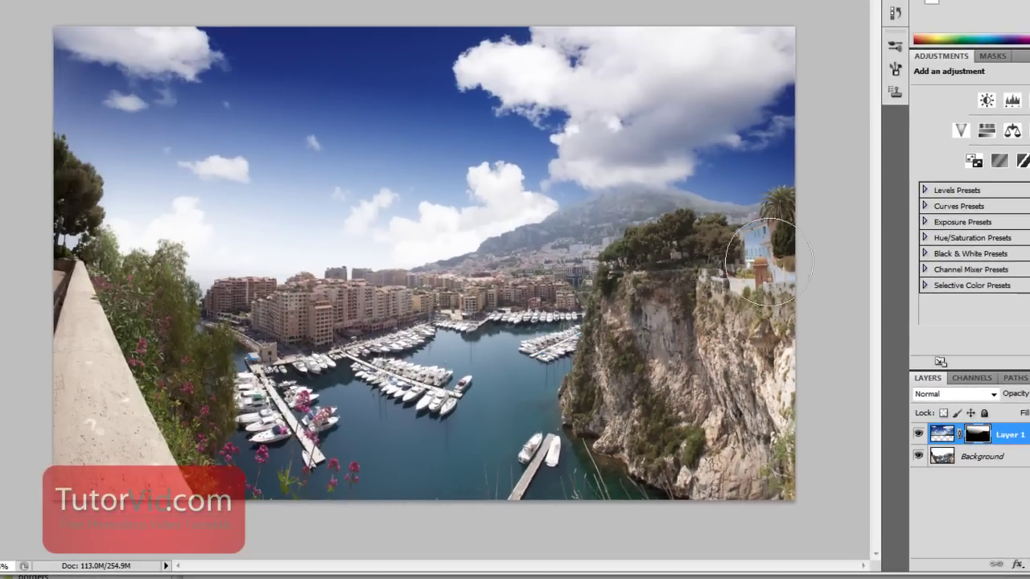
mouse_move(769, 261)
mouse_down()
mouse_move(765, 227)
mouse_move(738, 258)
mouse_move(782, 283)
mouse_move(775, 296)
mouse_move(734, 245)
mouse_up()
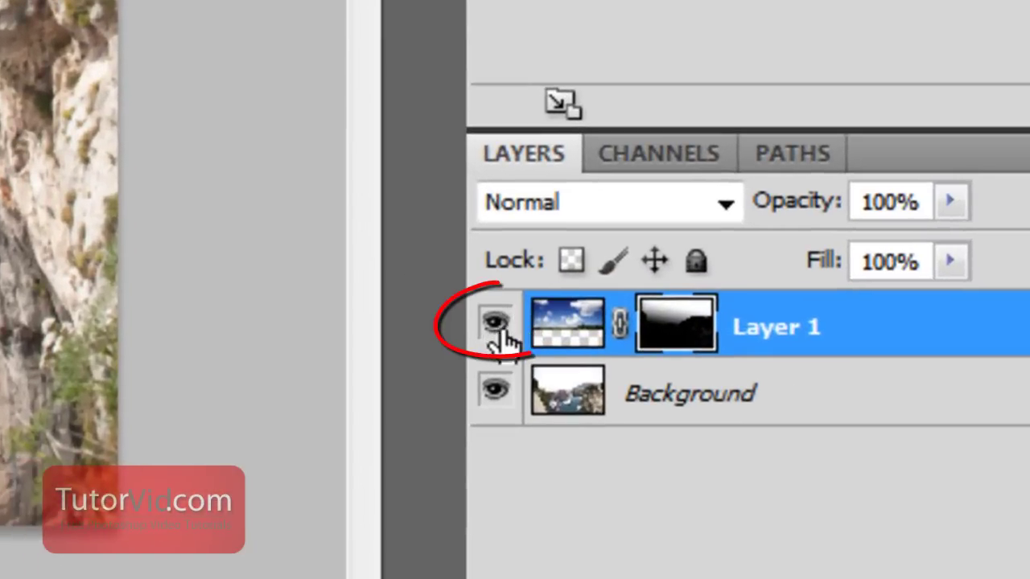
click(511, 328)
click(512, 328)
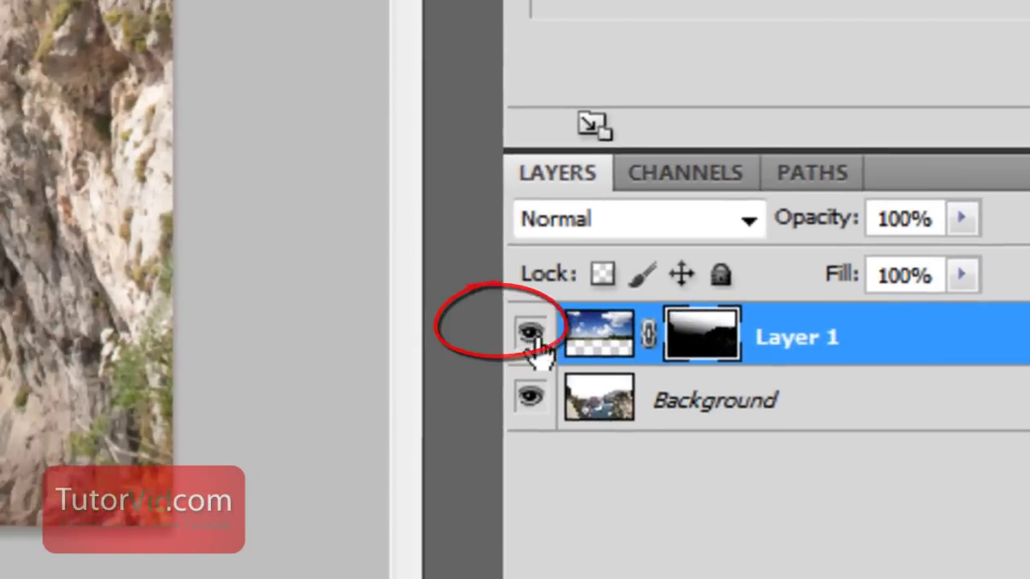
click(543, 337)
click(544, 337)
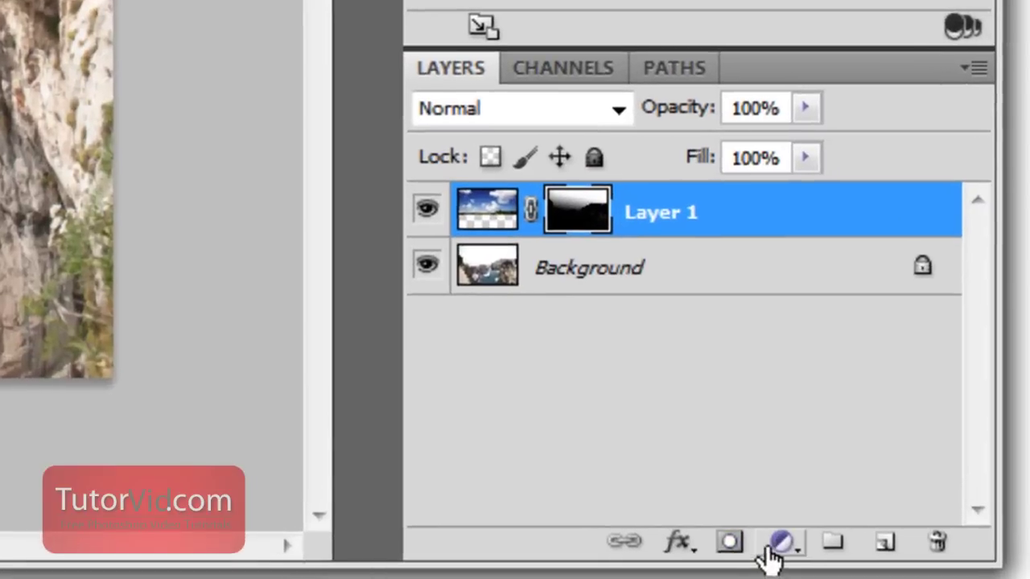
Add a Curves adjustment clipped to Layer 1 and raise the curve to brighten the sky
click(1029, 578)
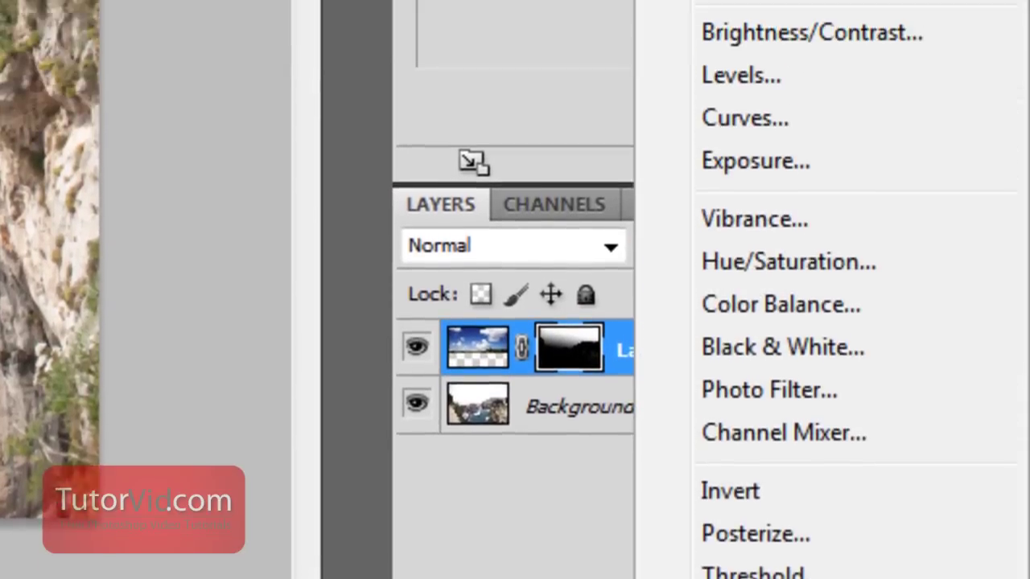
click(749, 141)
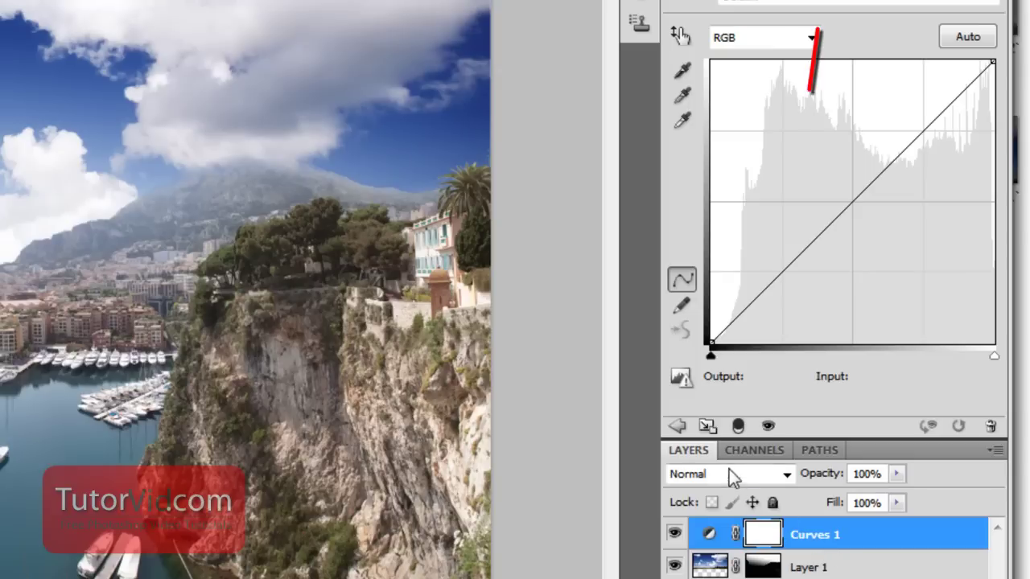
click(738, 426)
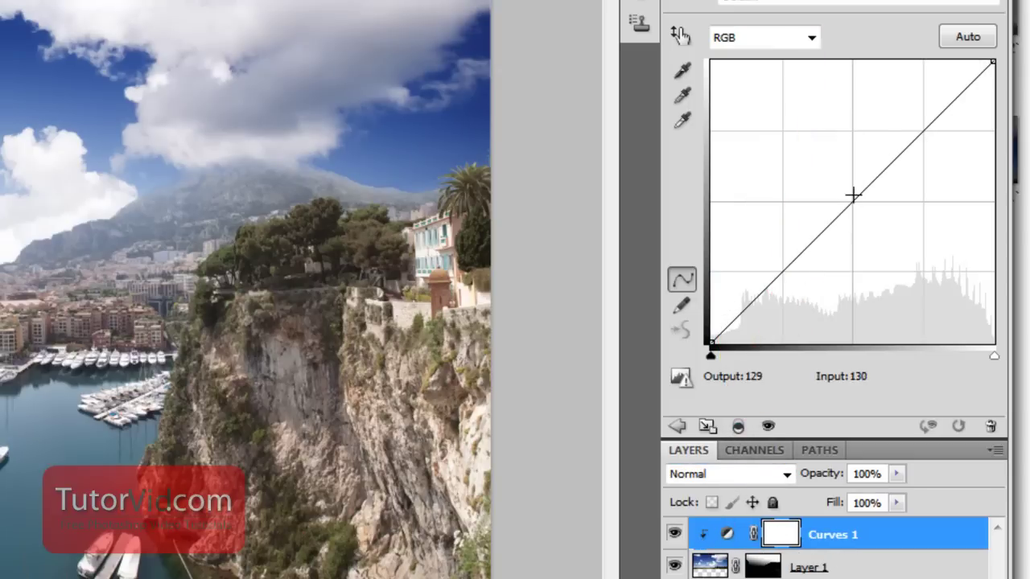
drag(853, 197, 919, 260)
key(Delete)
drag(914, 129, 910, 112)
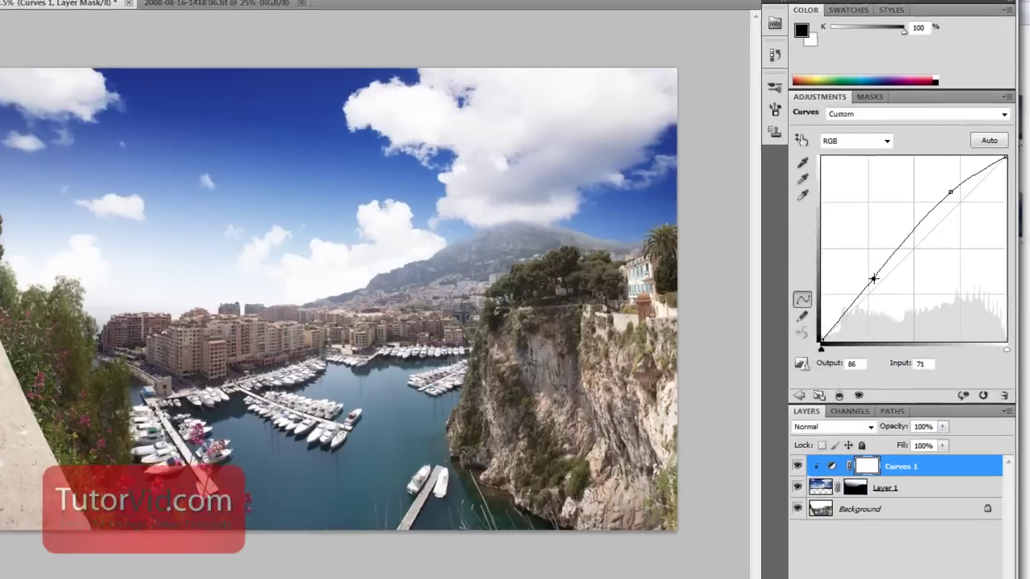